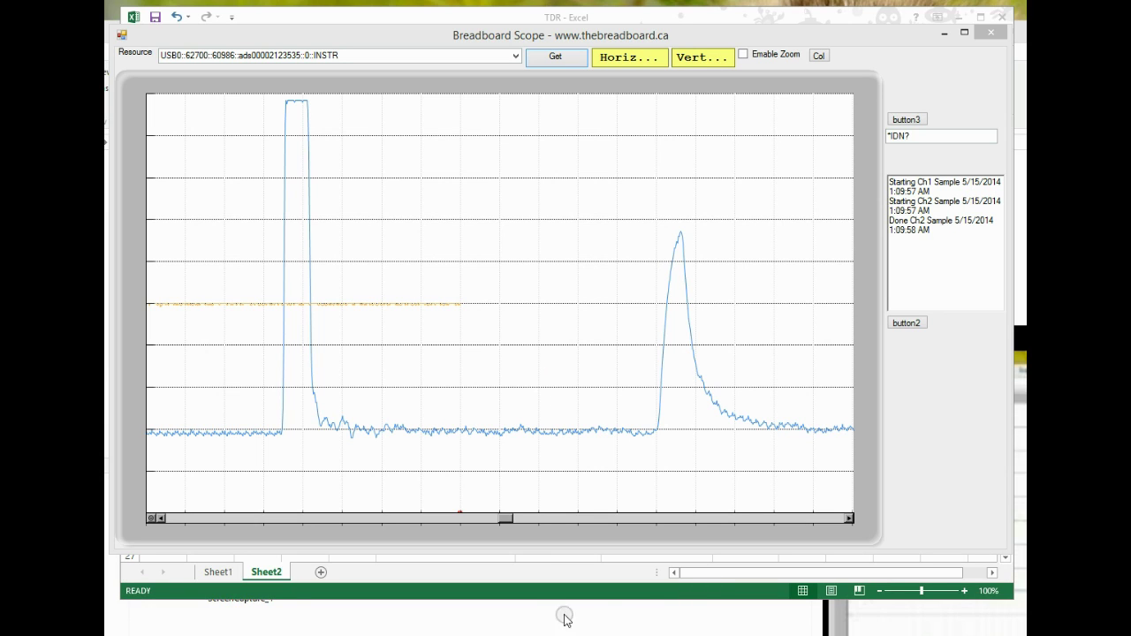
Switch to the TDR workbook in Excel and add a UTP entry in E11 with a measured time of 480 in F11.
click(513, 596)
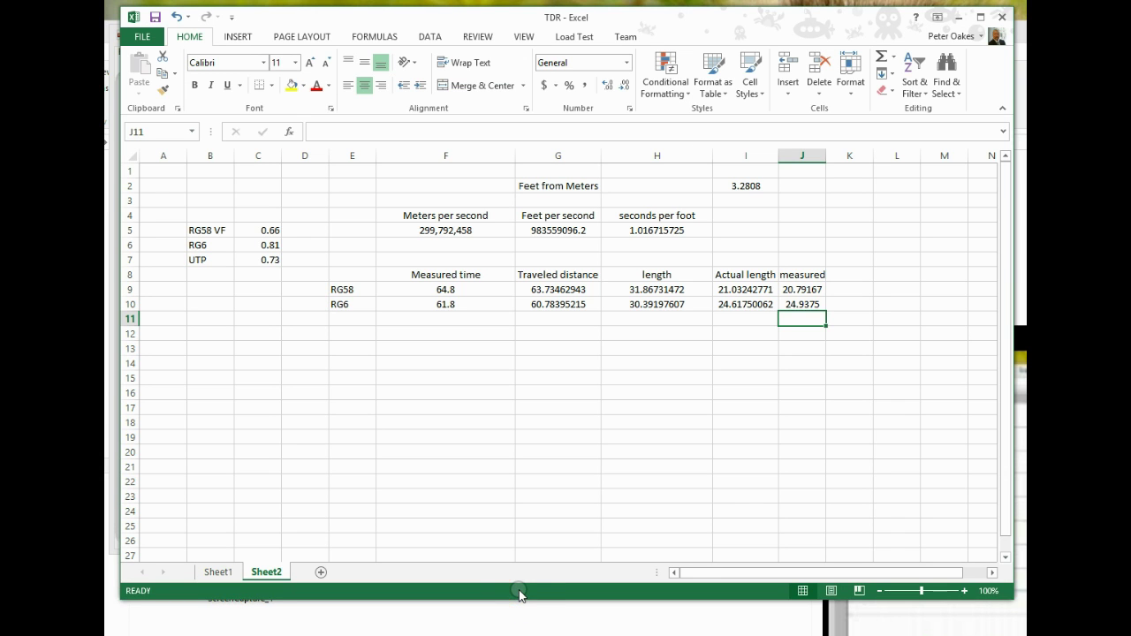
click(352, 318)
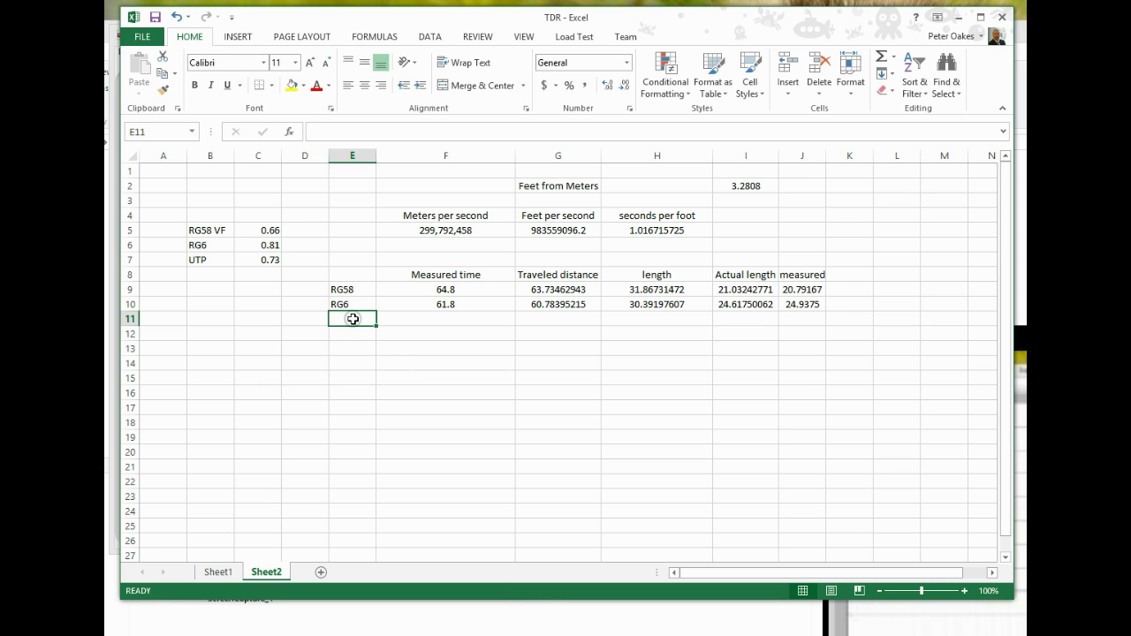
text(UTP)
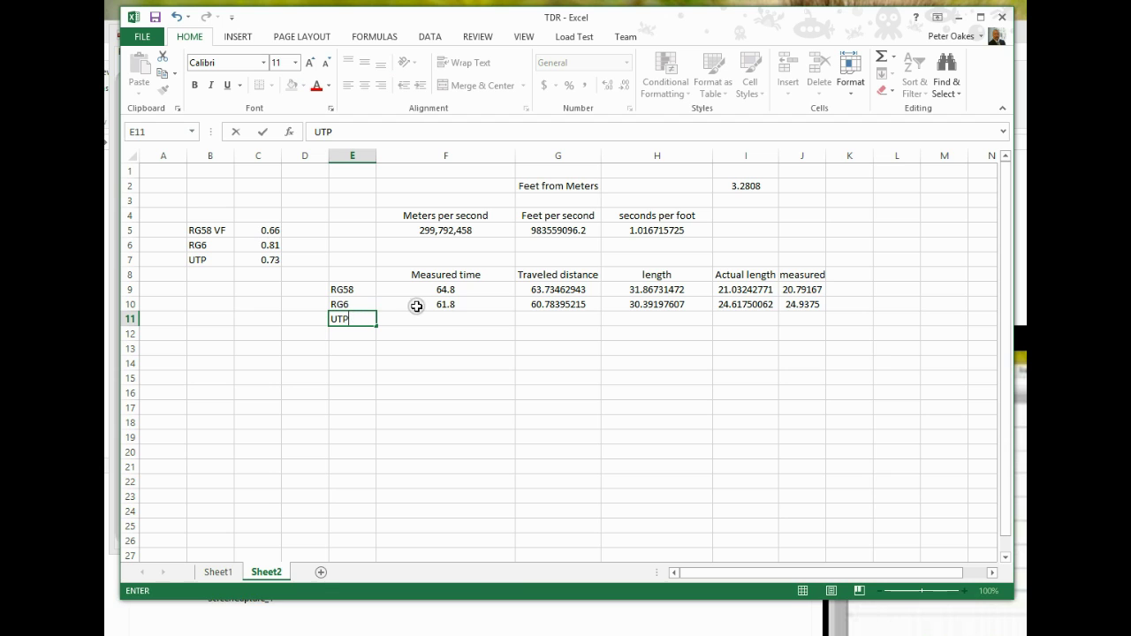
click(445, 320)
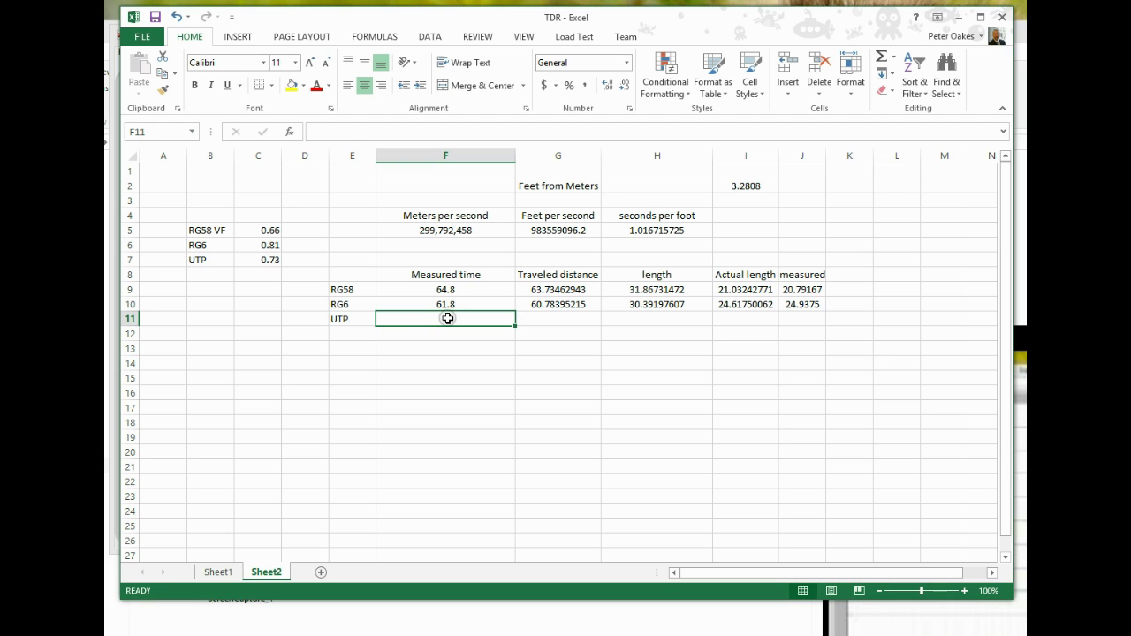
text(480)
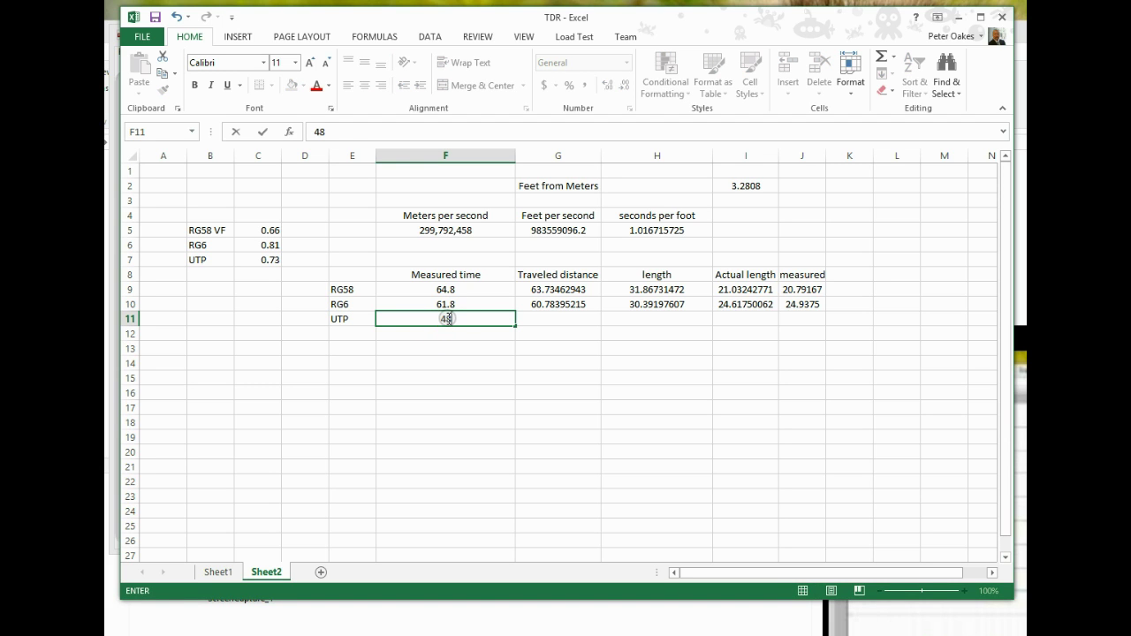
Copy the traveled distance formula from G10 down to the UTP row and correct it to =F11/H5.
click(564, 318)
click(568, 303)
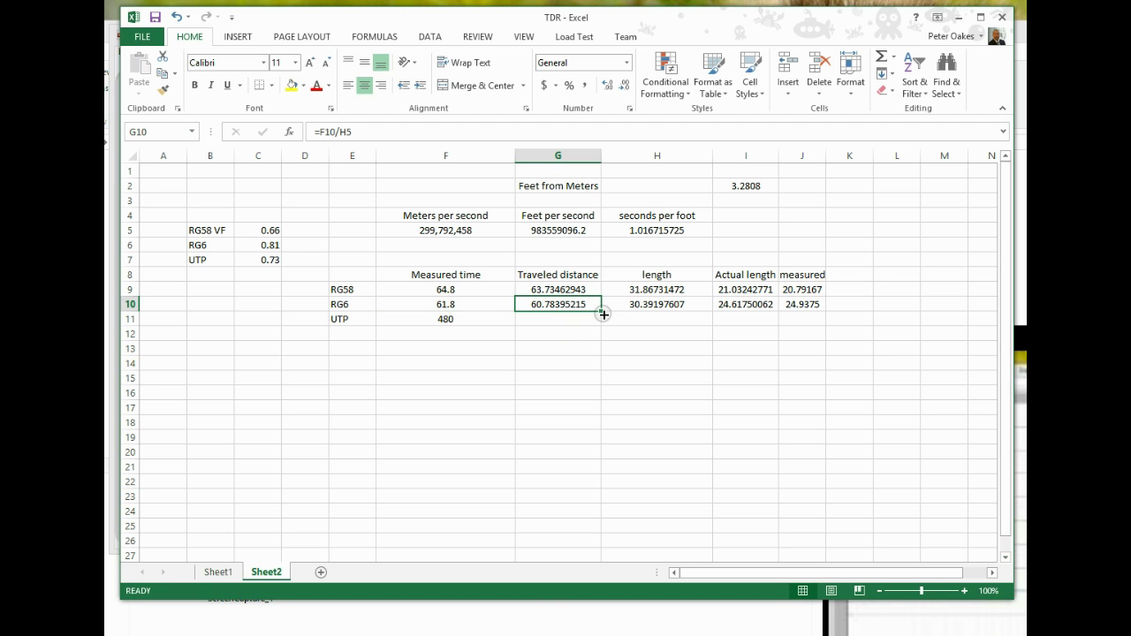
drag(598, 313, 550, 319)
click(550, 319)
double_click(541, 320)
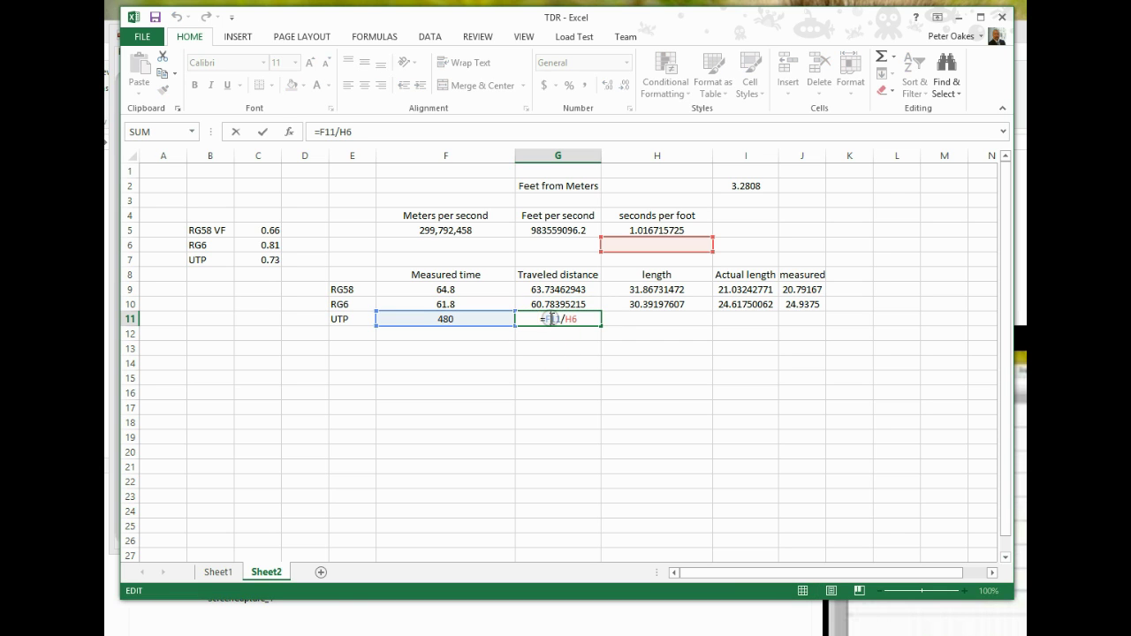
mouse_move(616, 240)
mouse_down()
mouse_move(608, 220)
mouse_move(612, 230)
mouse_up()
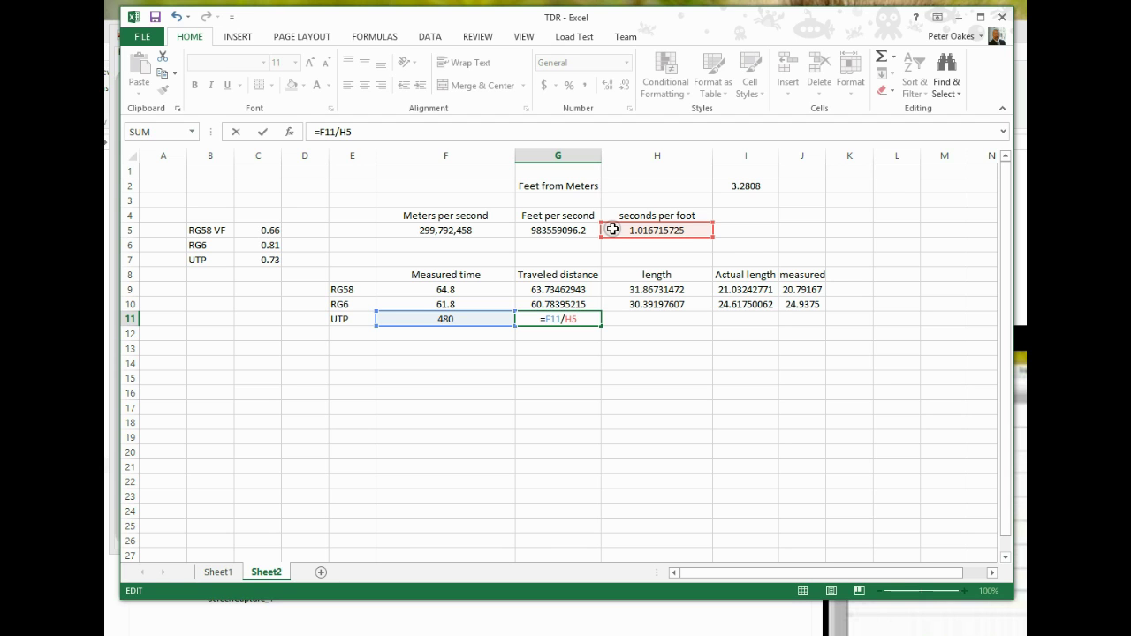
key(Return)
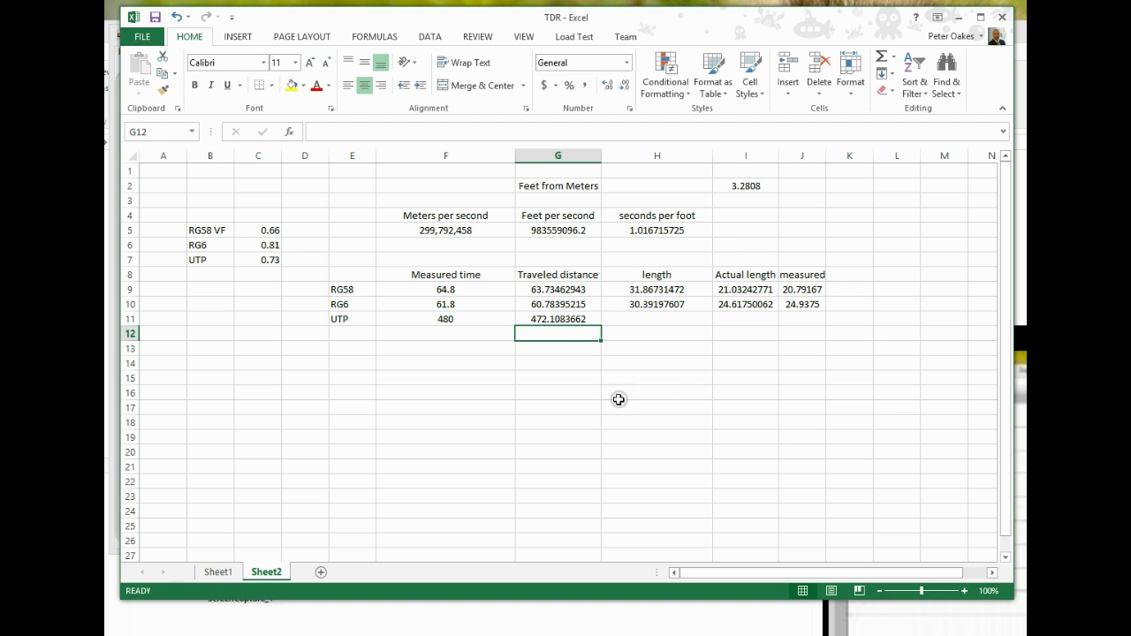
Copy the length formula from H10 down to H11 for the UTP row.
click(644, 317)
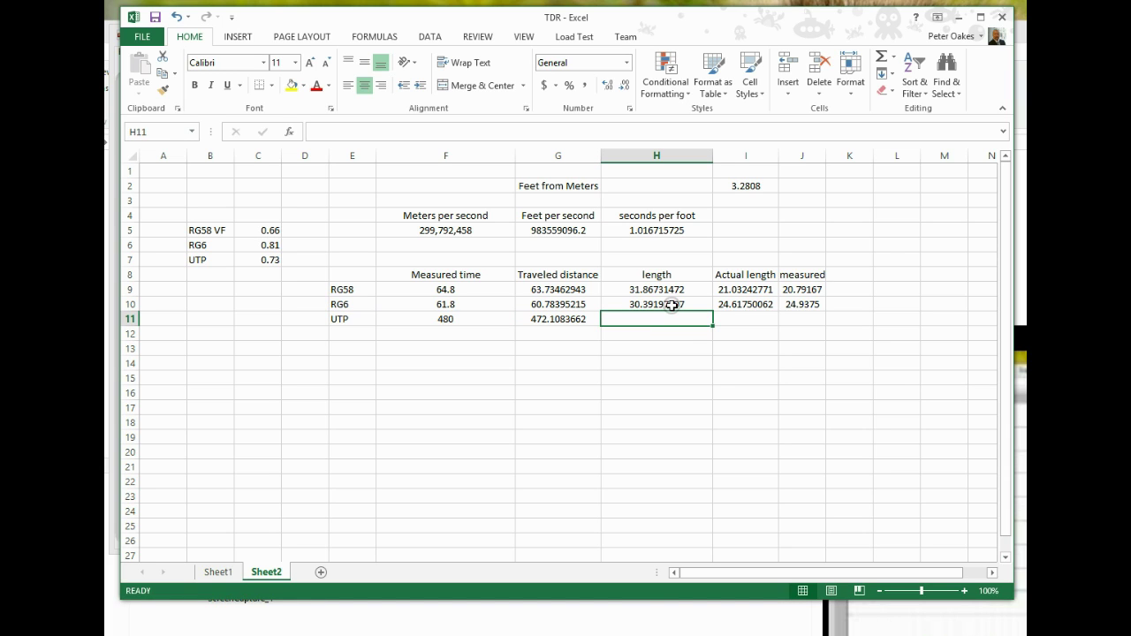
click(671, 305)
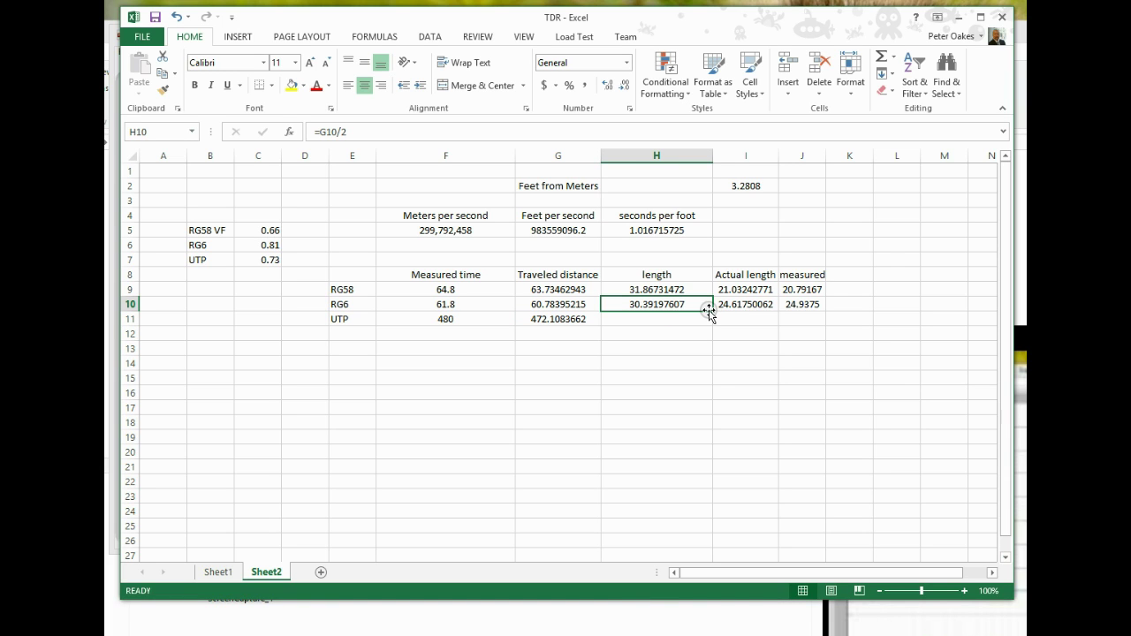
mouse_move(709, 309)
mouse_down()
mouse_move(715, 321)
mouse_move(703, 326)
mouse_up()
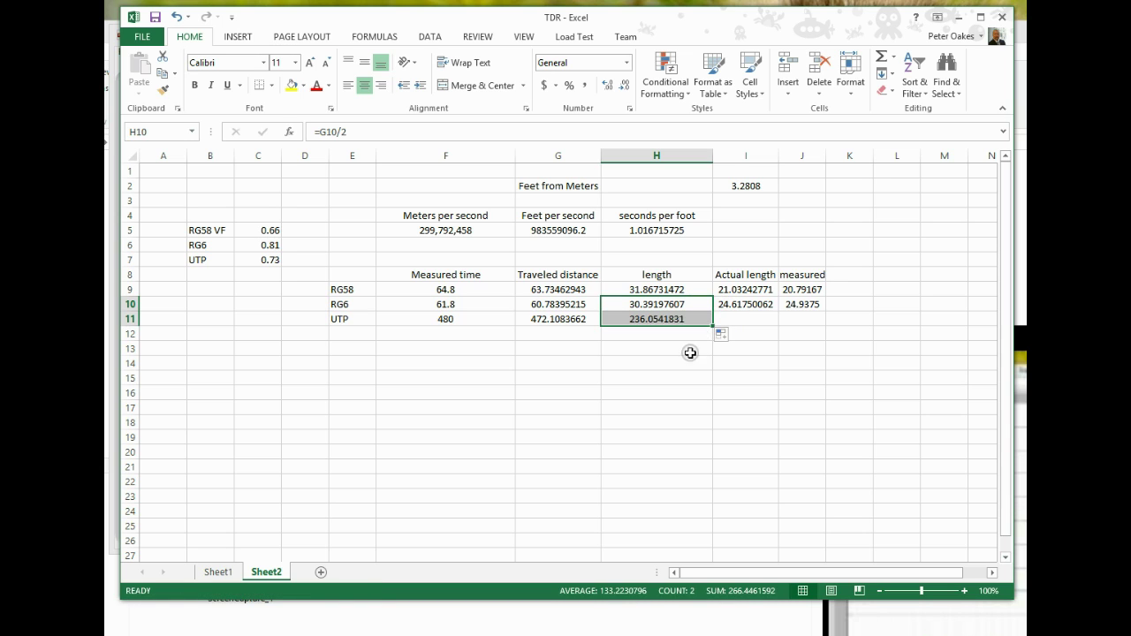
click(707, 335)
Copy the actual length formula from I10 down to I11 and check that it references H11 and the UTP velocity factor in C7.
click(754, 318)
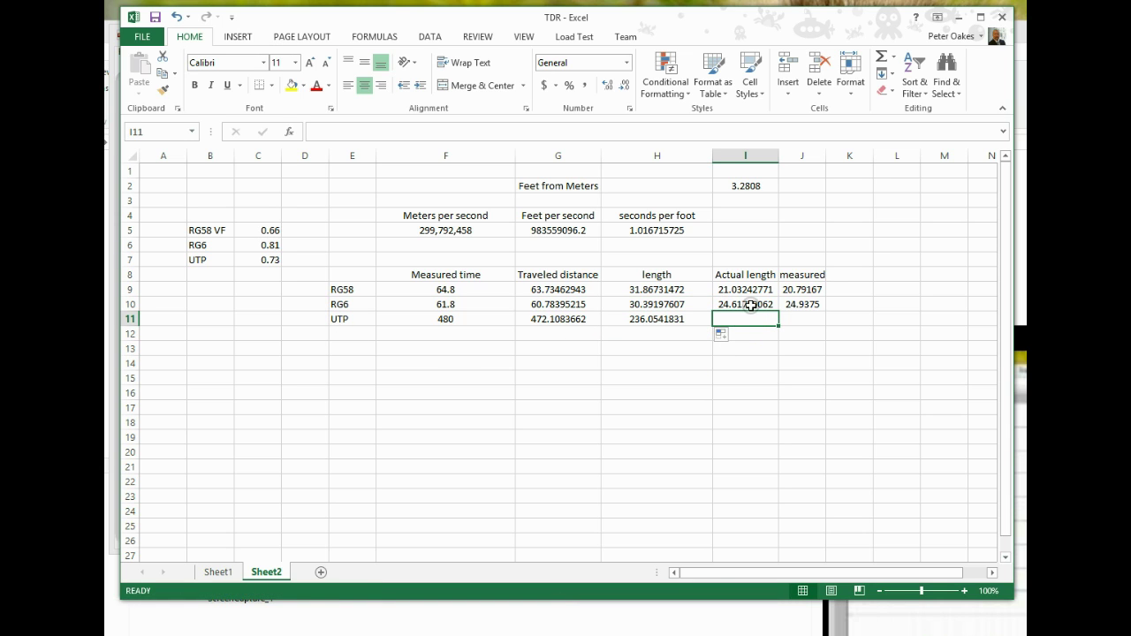
click(750, 305)
drag(778, 312, 768, 334)
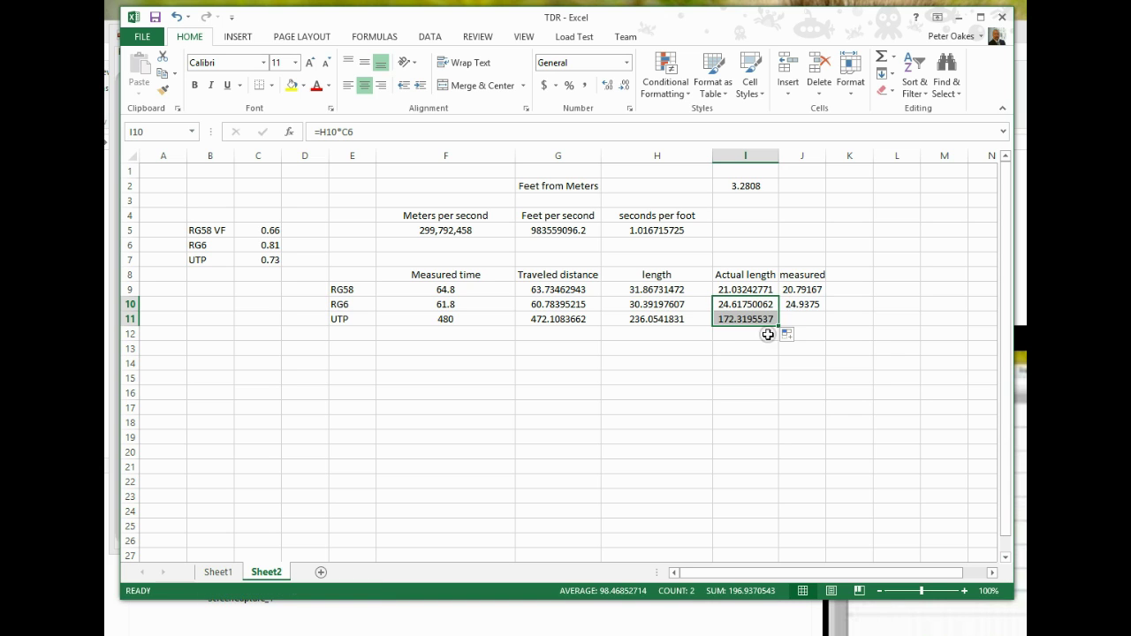
click(746, 352)
click(746, 320)
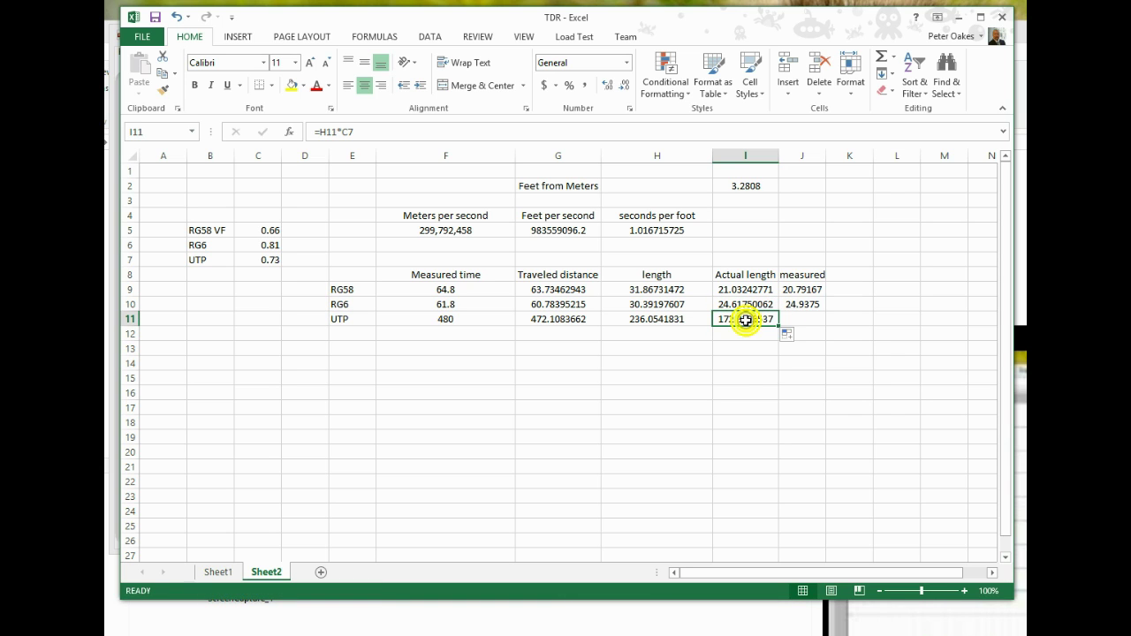
double_click(745, 319)
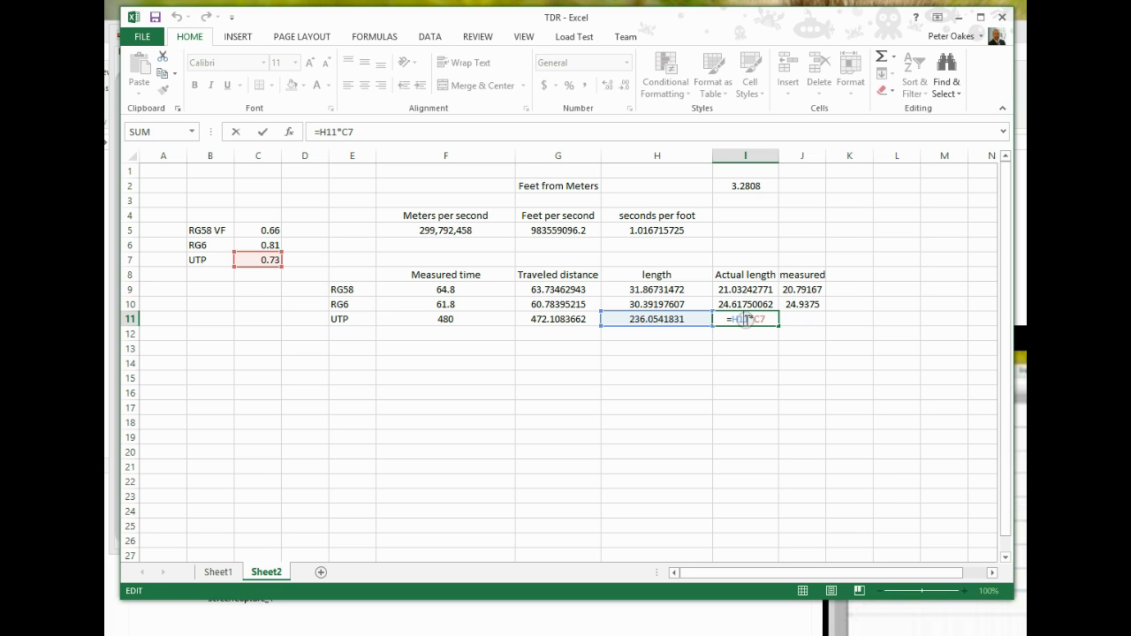
key(ctrl+Return)
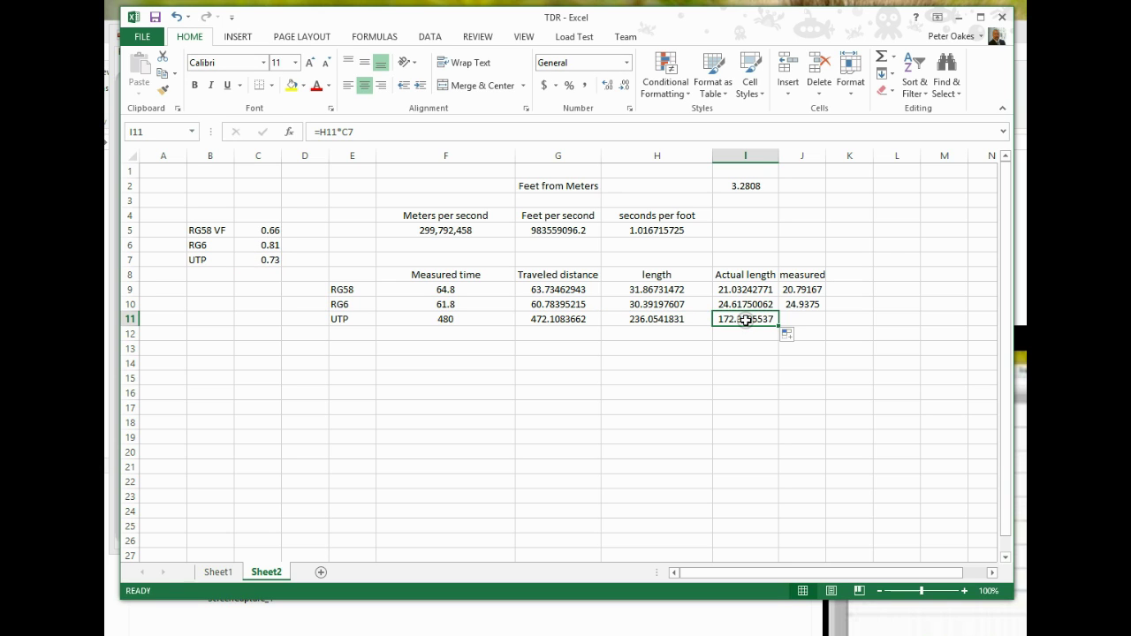
Look up the measured UTP length in N7 on Sheet1 and enter 174.5 in J11 on Sheet2.
click(806, 320)
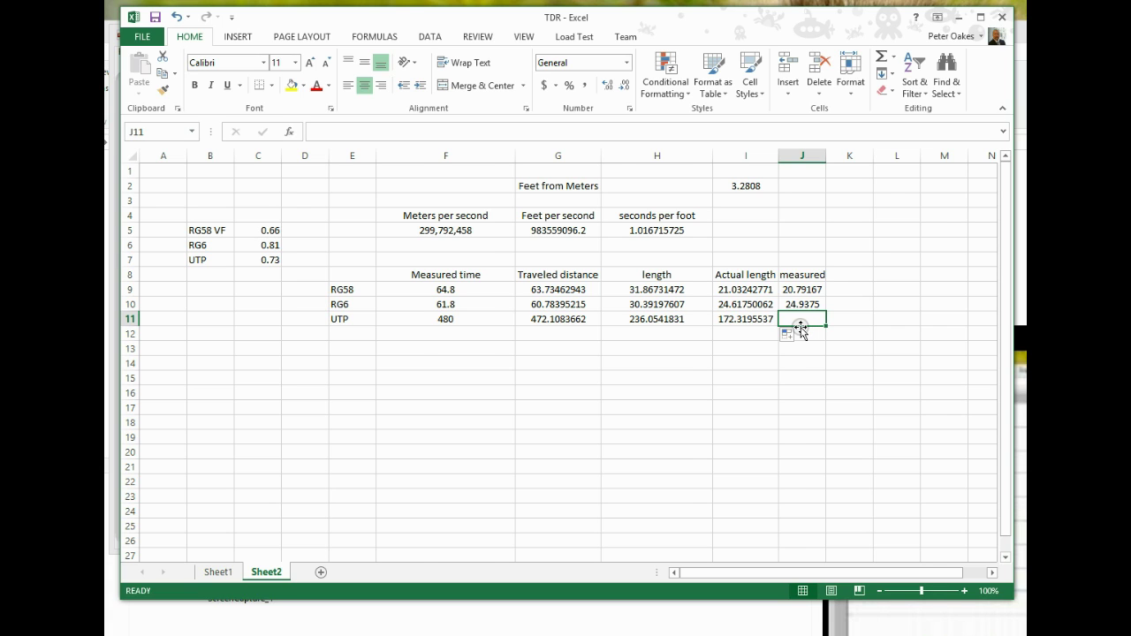
key(ctrl+Page_Up)
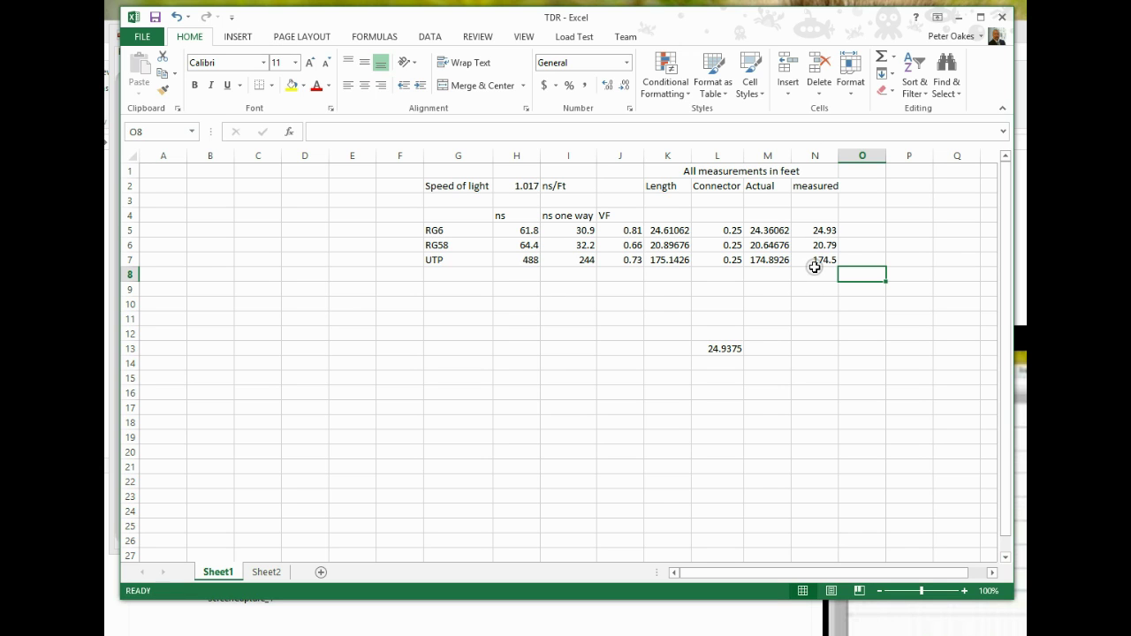
click(817, 261)
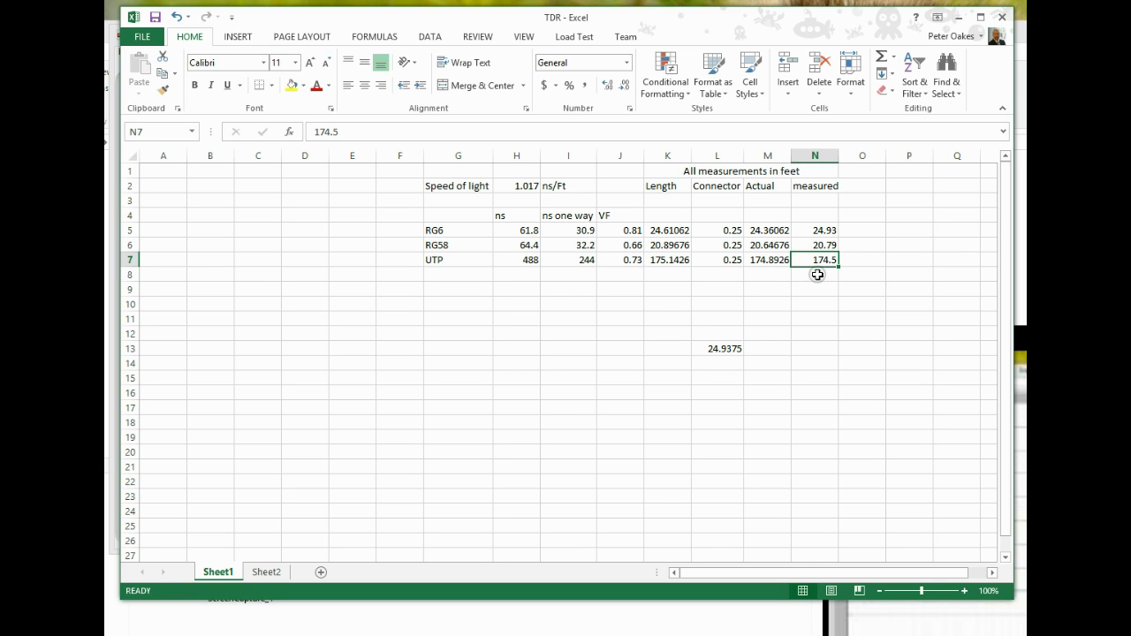
click(264, 571)
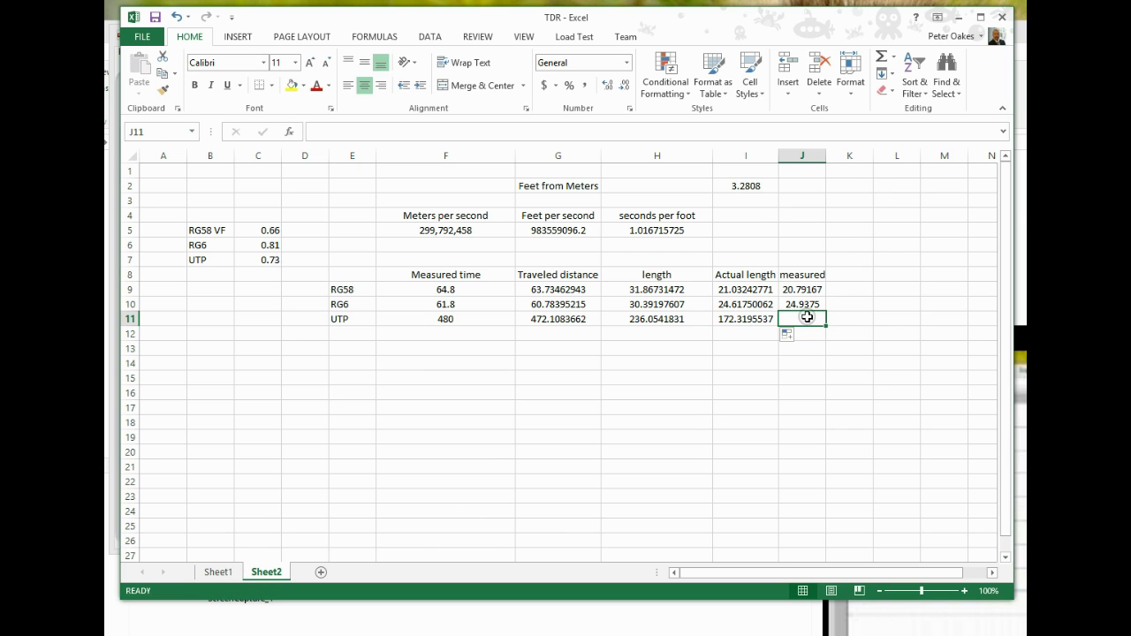
text(17)
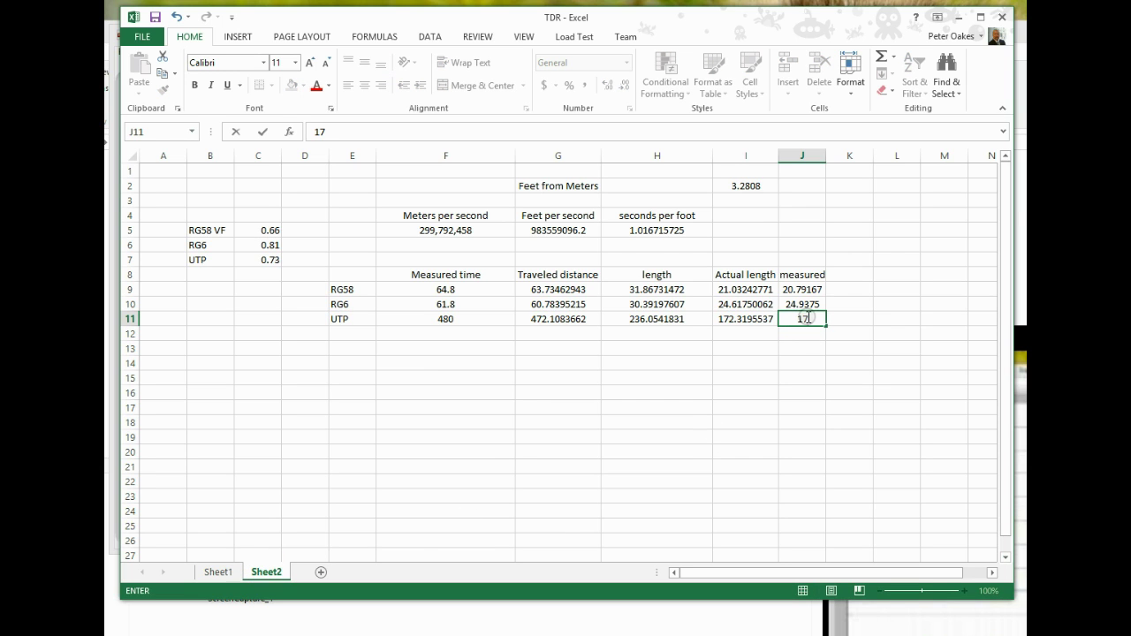
text(4.5)
key(Return)
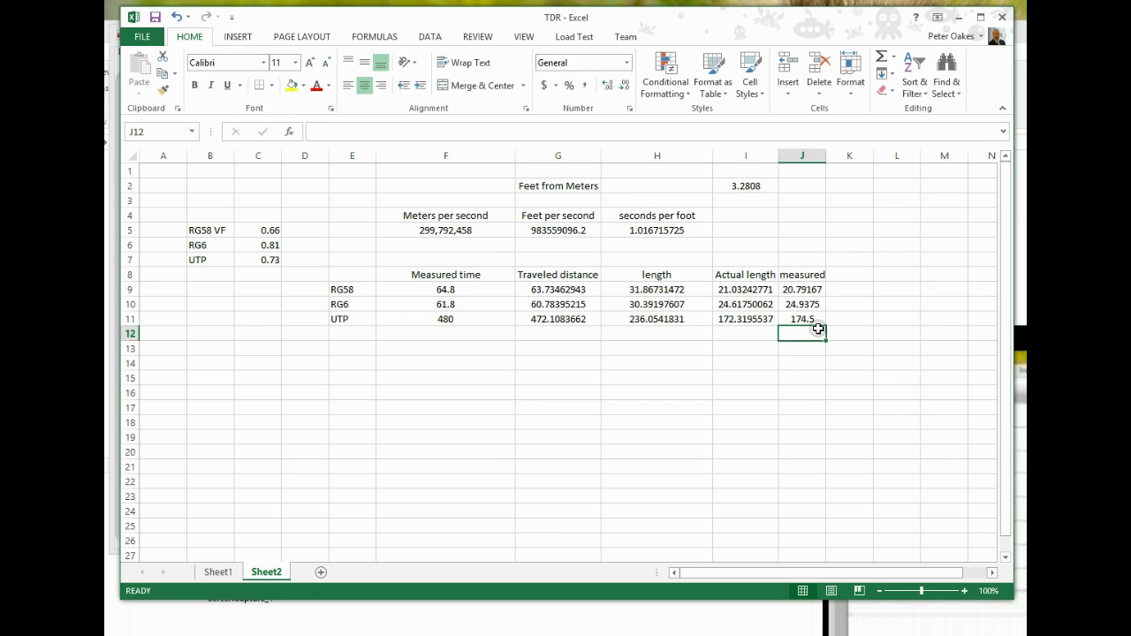
click(761, 332)
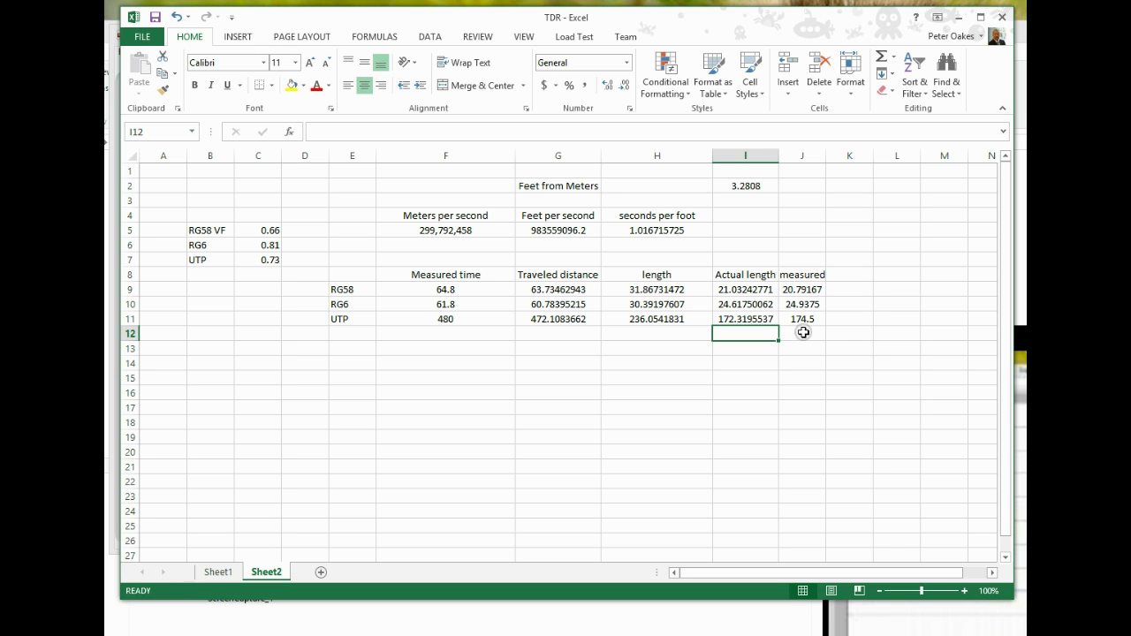
click(800, 320)
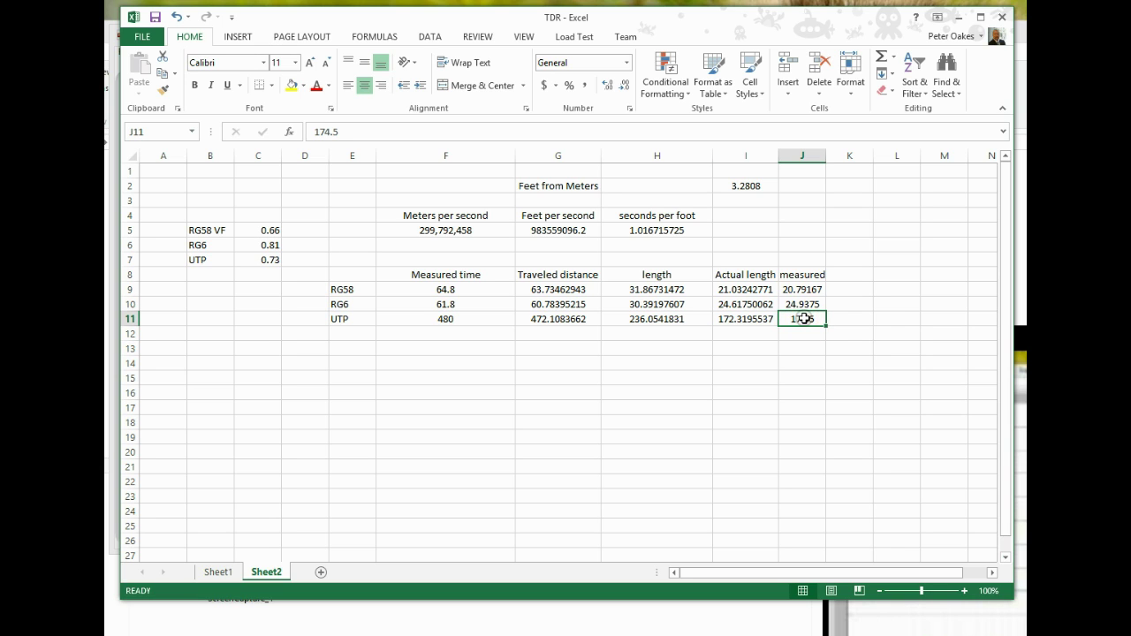